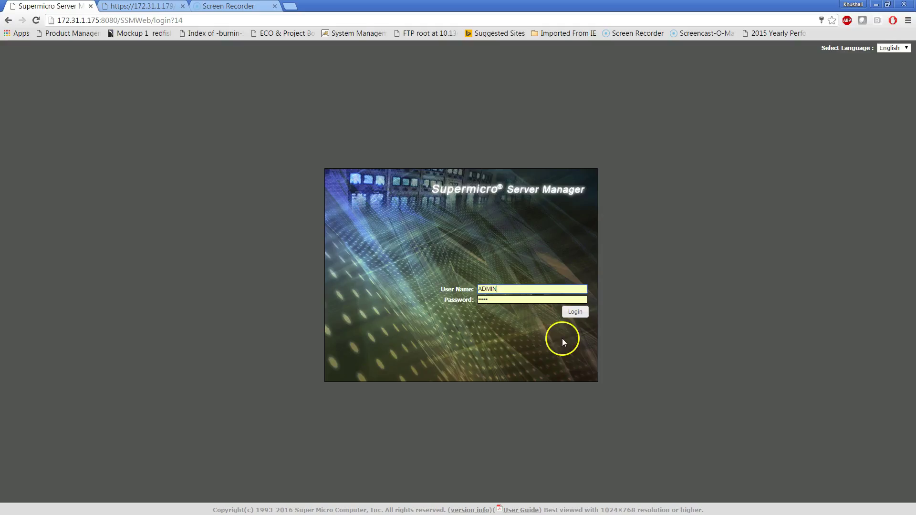
Step: Log in as ADMIN to reach the Monitoring Host View listing seven hosts
left_click(585, 312)
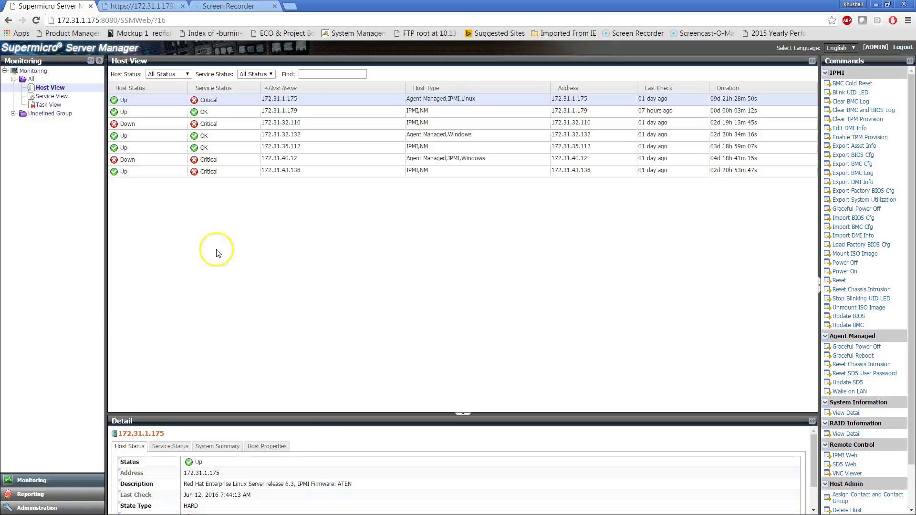
Step: Go to Administration > OS Deployment > OS Repository showing Ubuntu 14.04.4, RHEL 6.5 and CentOS 7 images
left_click(67, 508)
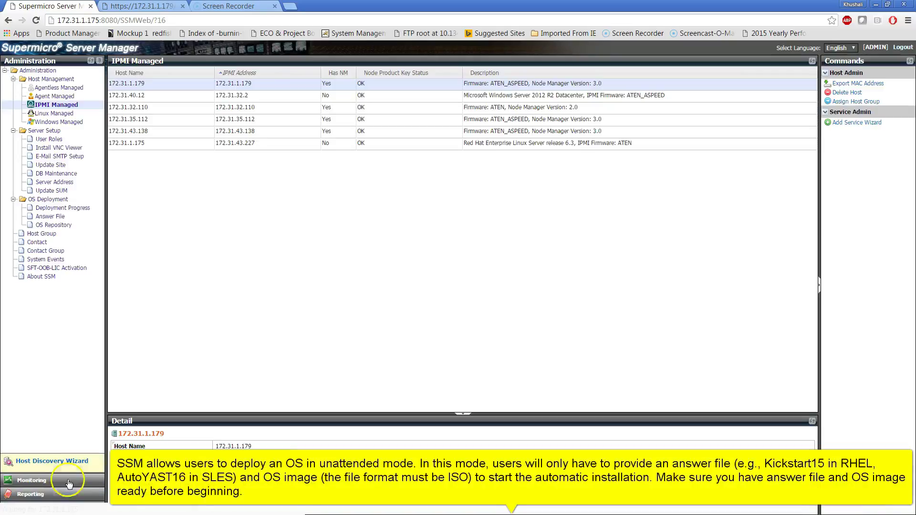
double_click(48, 202)
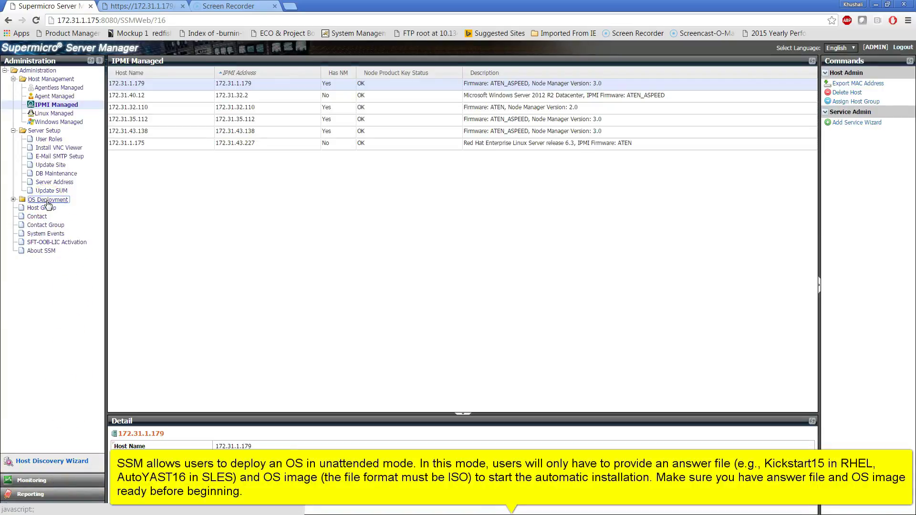
left_click(14, 200)
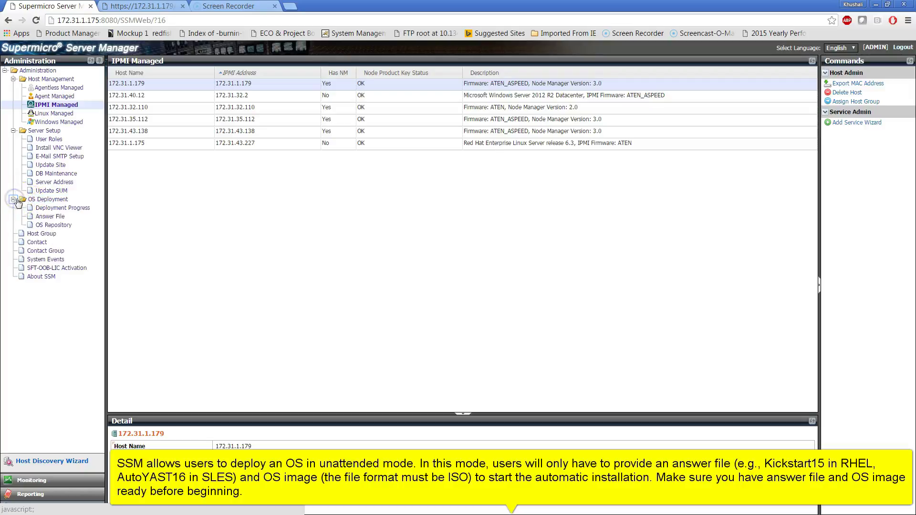
left_click(46, 209)
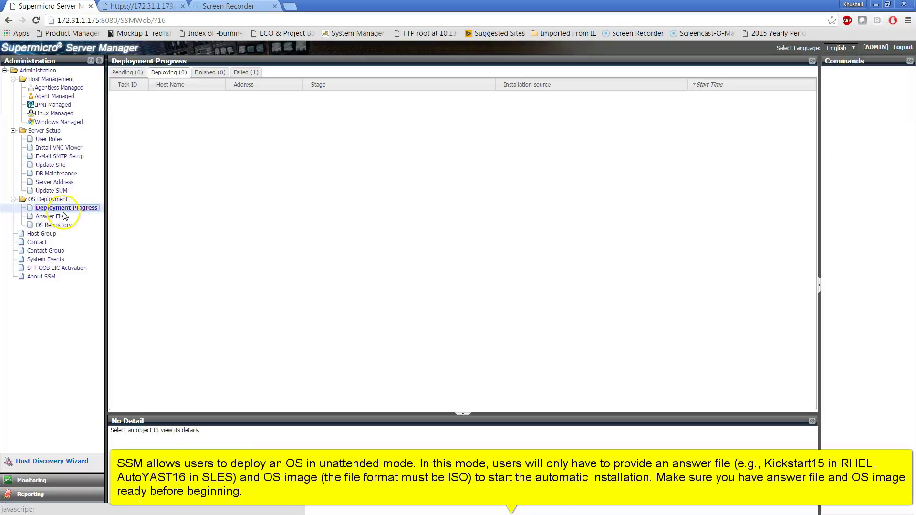
left_click(60, 220)
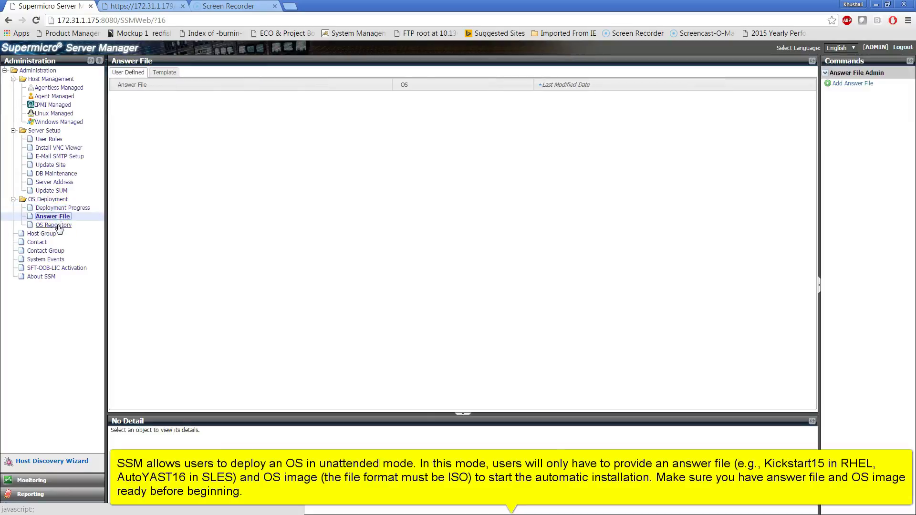
left_click(57, 225)
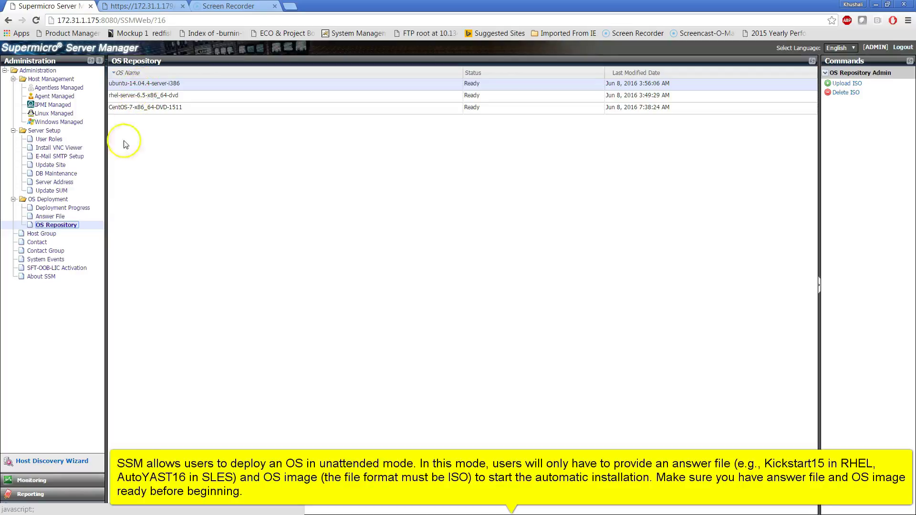
Step: Select host 172.31.1.179 in Monitoring Host View and start Deploy OS for it
left_click(69, 480)
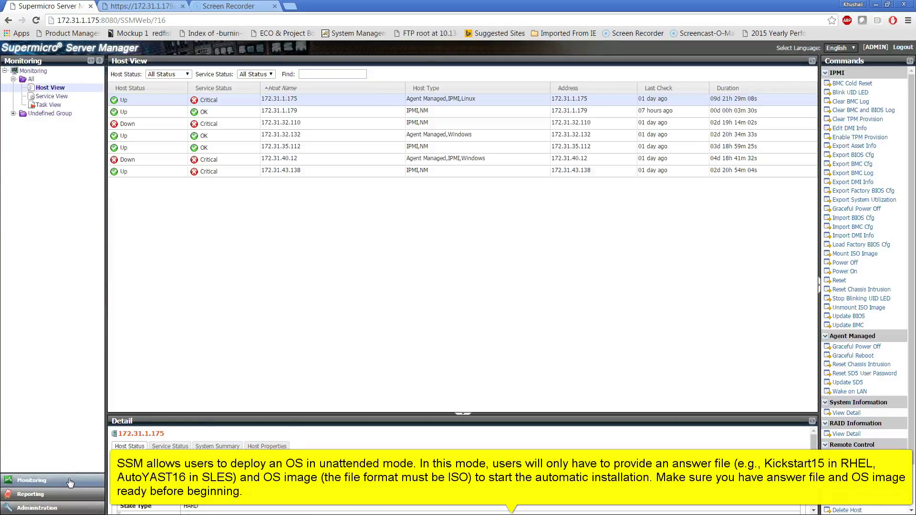
left_click(307, 110)
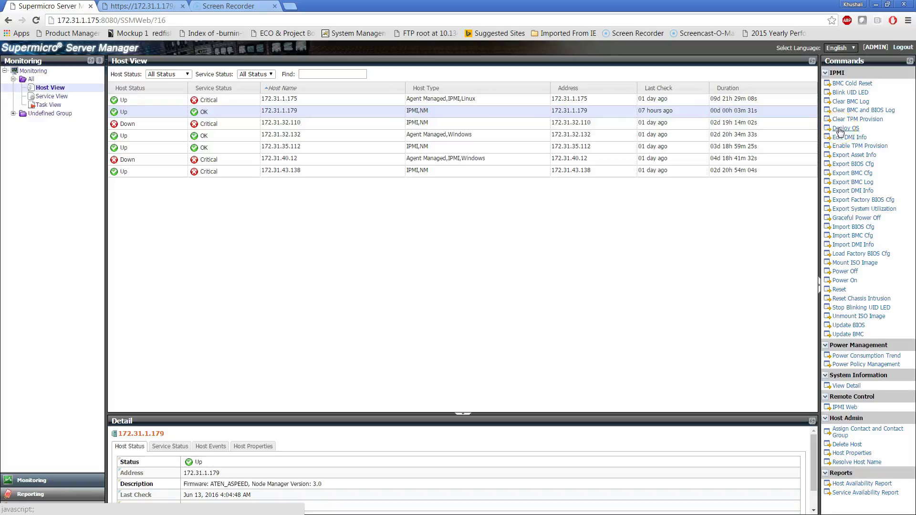
left_click(840, 129)
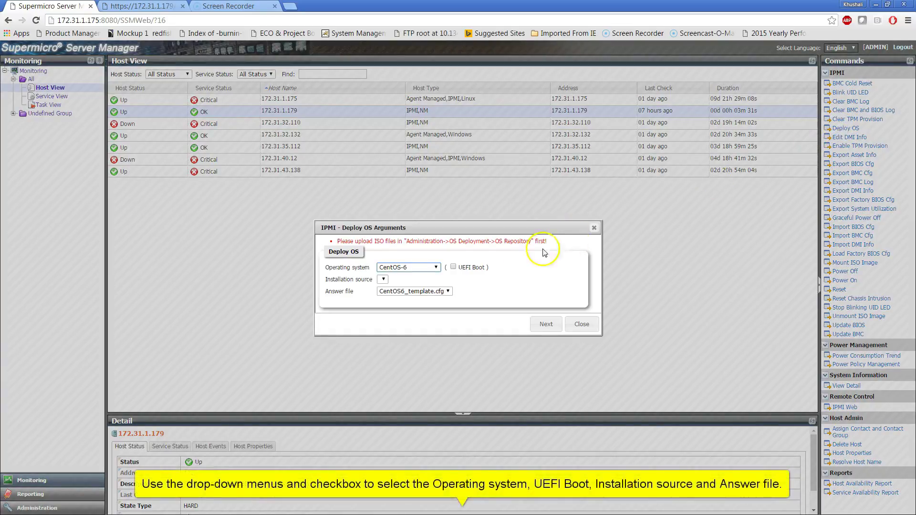
Step: Choose Ubuntu-Server-14, source ubuntu-14.04.4-server-i386, and answer file Ubuntu14_template.cfg
left_click(389, 269)
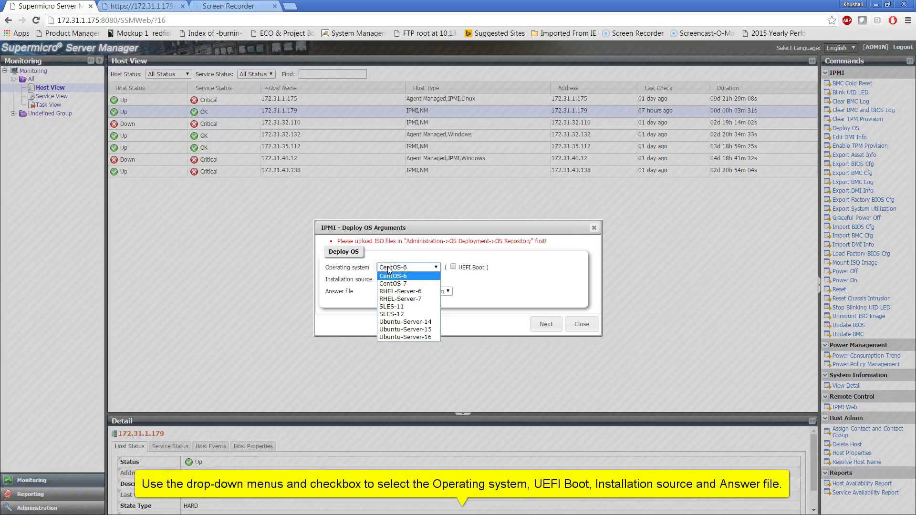
left_click(415, 323)
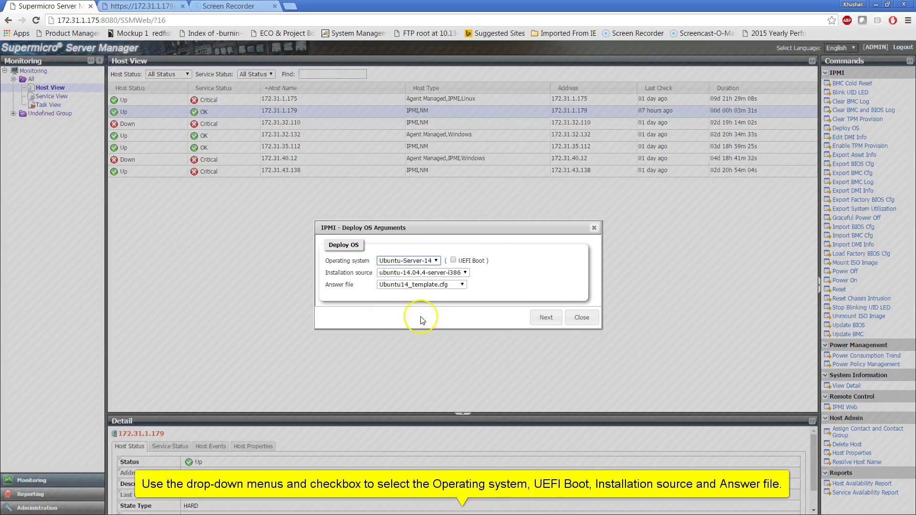
left_click(439, 277)
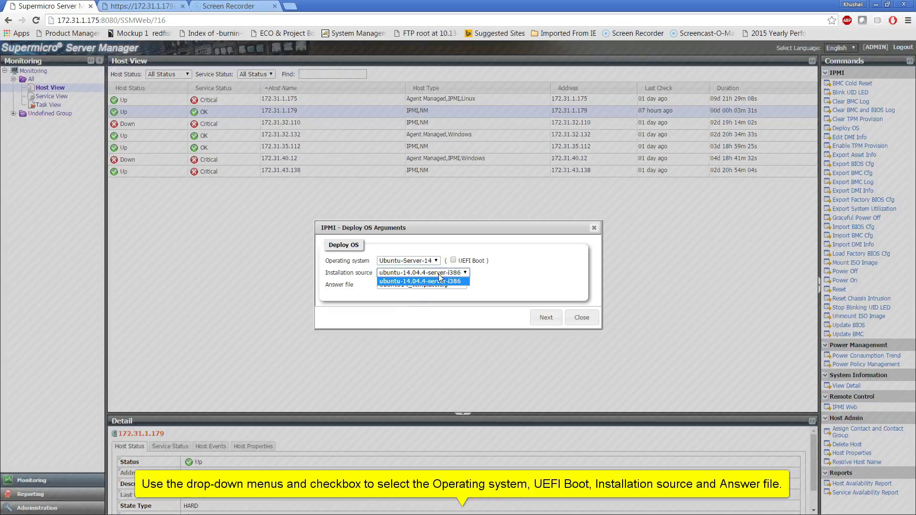
left_click(439, 274)
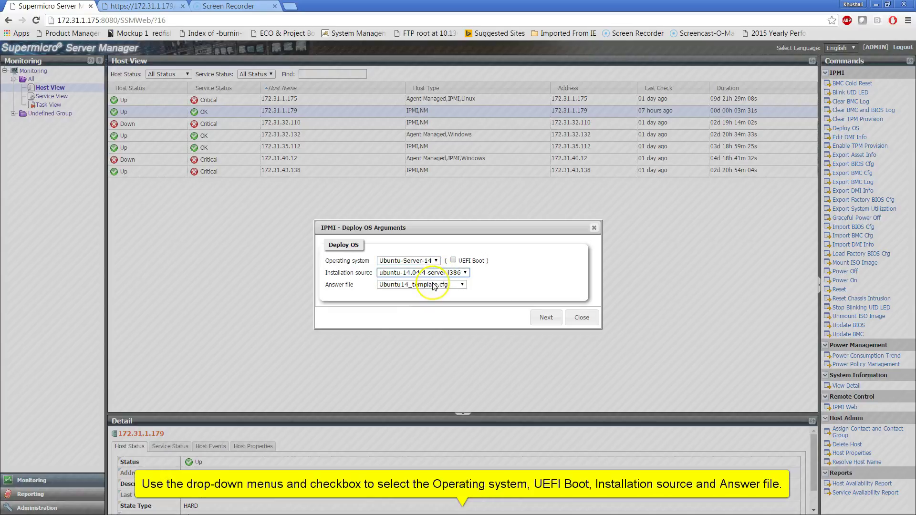
left_click(434, 285)
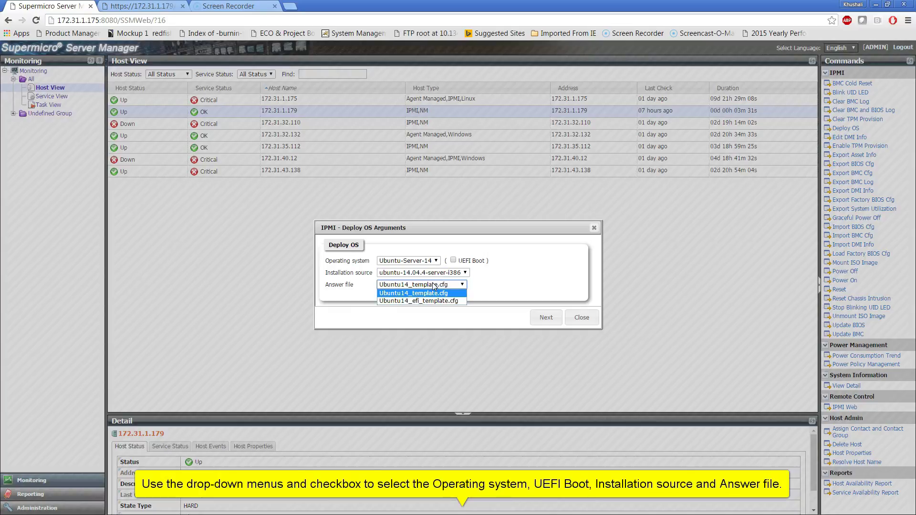
left_click(434, 285)
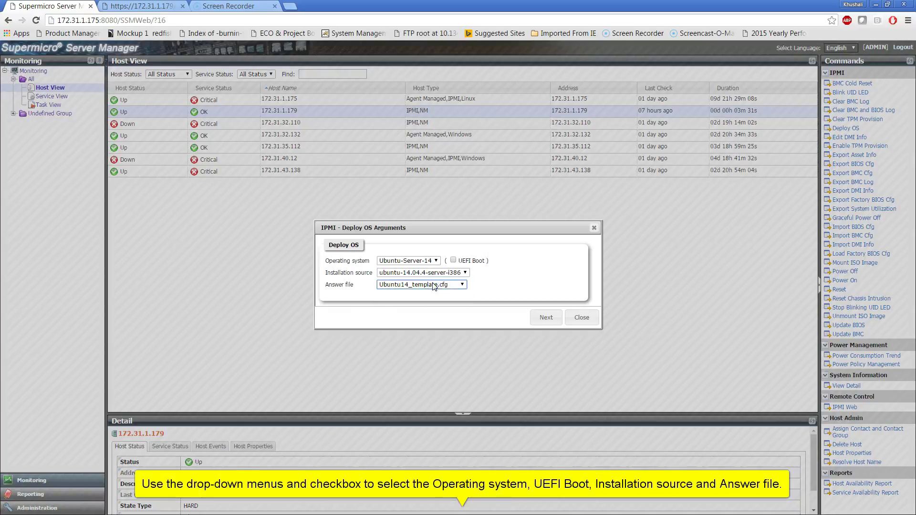
left_click(543, 319)
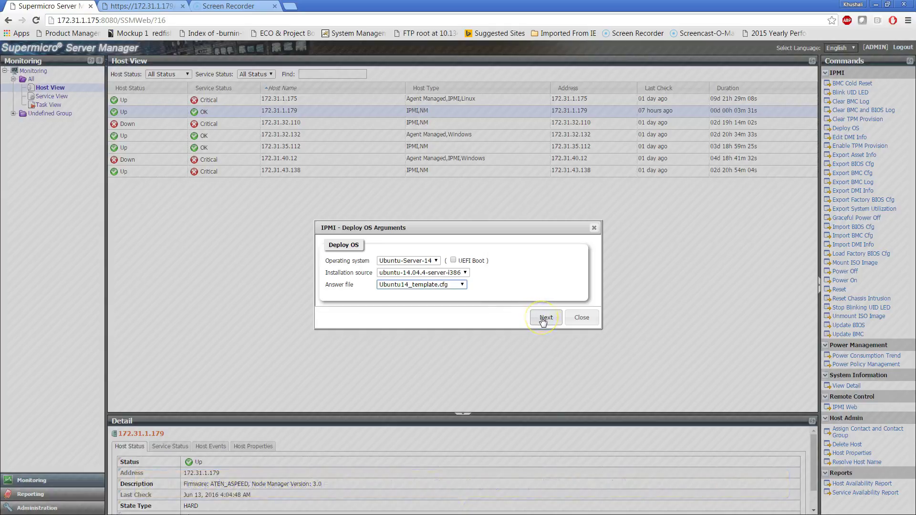
Step: Run the Ubuntu deployment on 172.31.1.179 and confirm the command reported Success
left_click(542, 319)
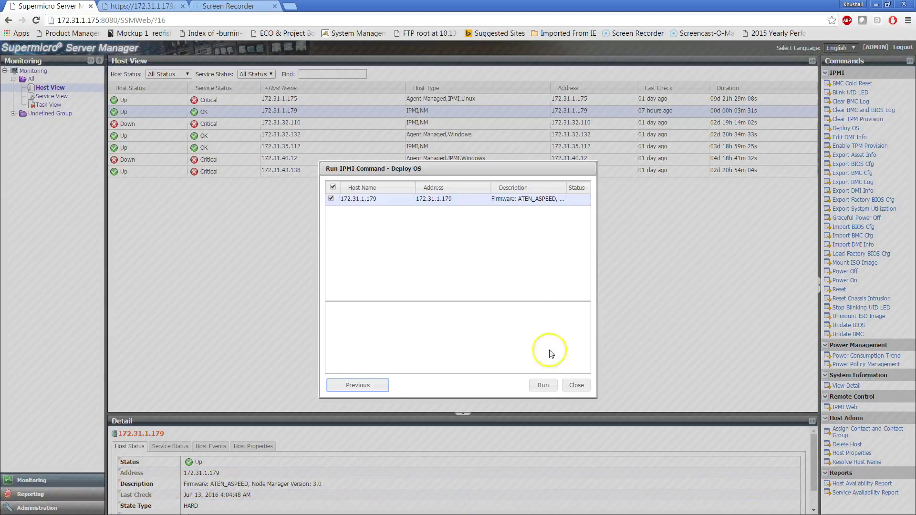
left_click(543, 386)
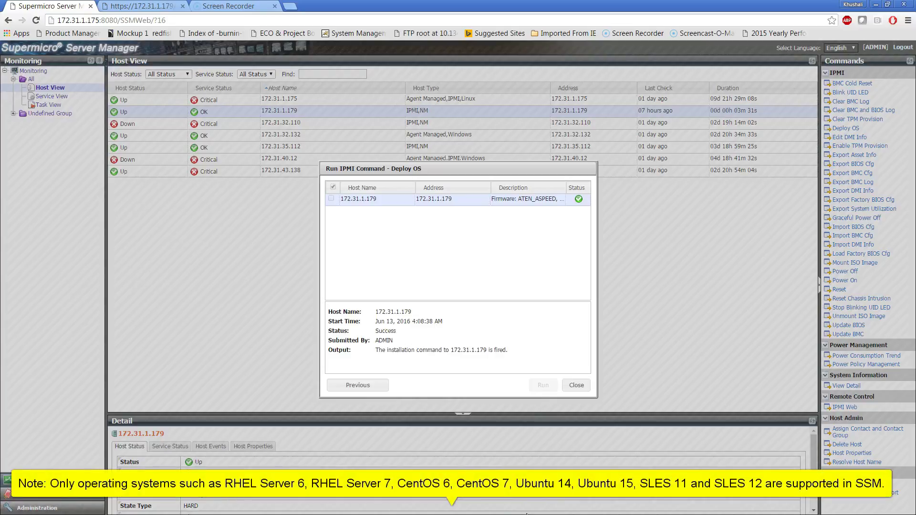
left_click_drag(377, 350, 509, 350)
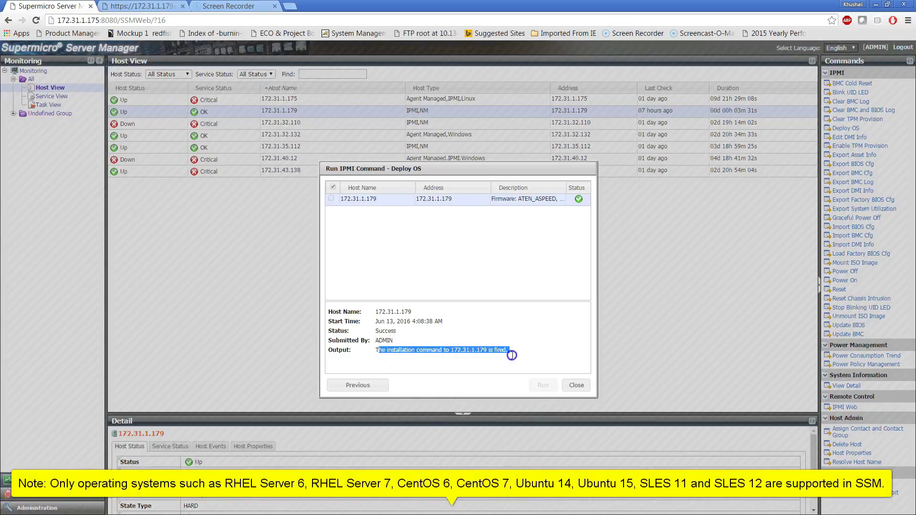
left_click(576, 385)
left_click(37, 507)
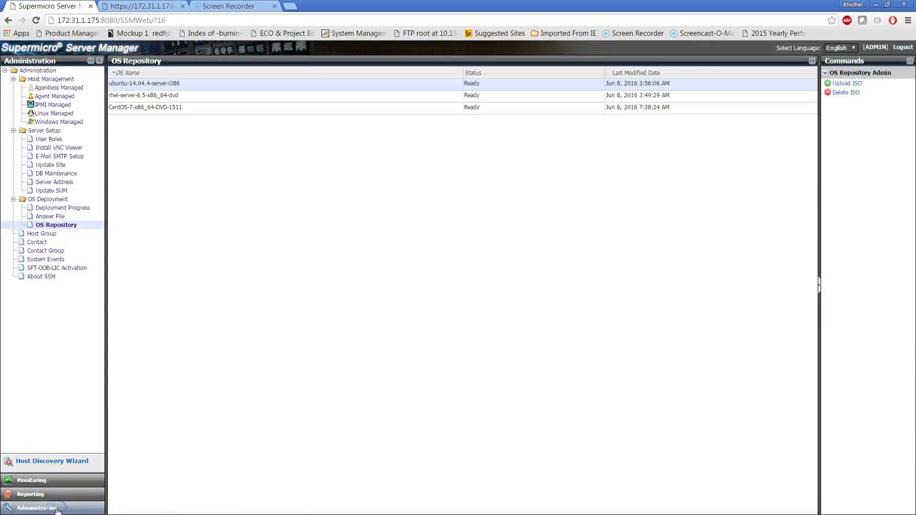
Step: Watch Deployment Progress with an enlarged summary pane and the iKVM console showing the installer
left_click(48, 208)
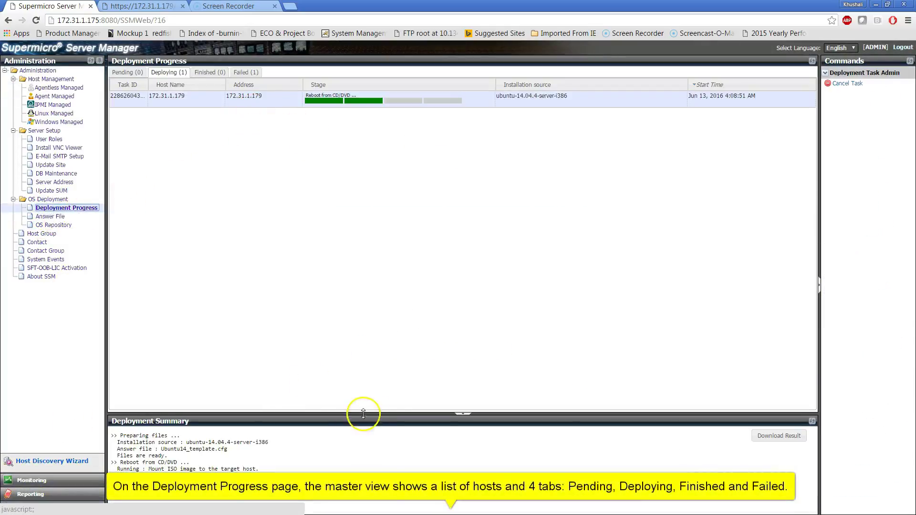
left_click_drag(371, 415, 371, 251)
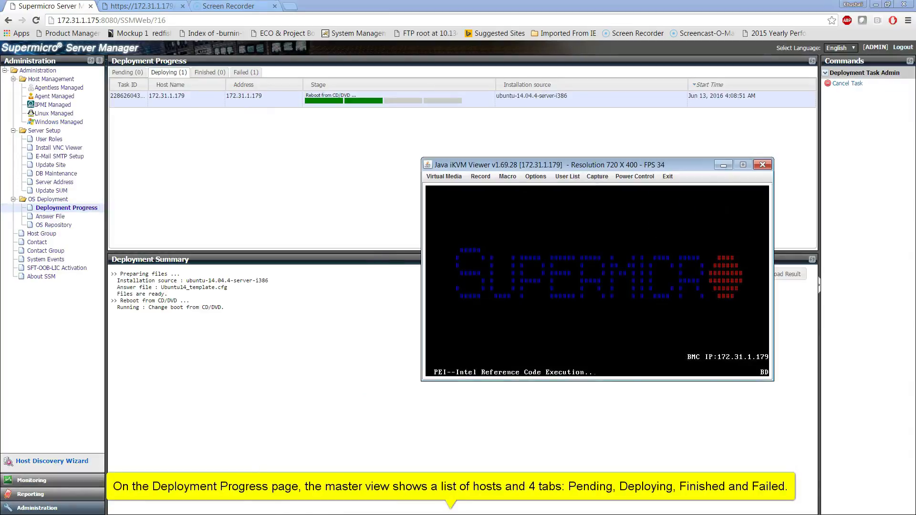
left_click_drag(643, 164, 771, 116)
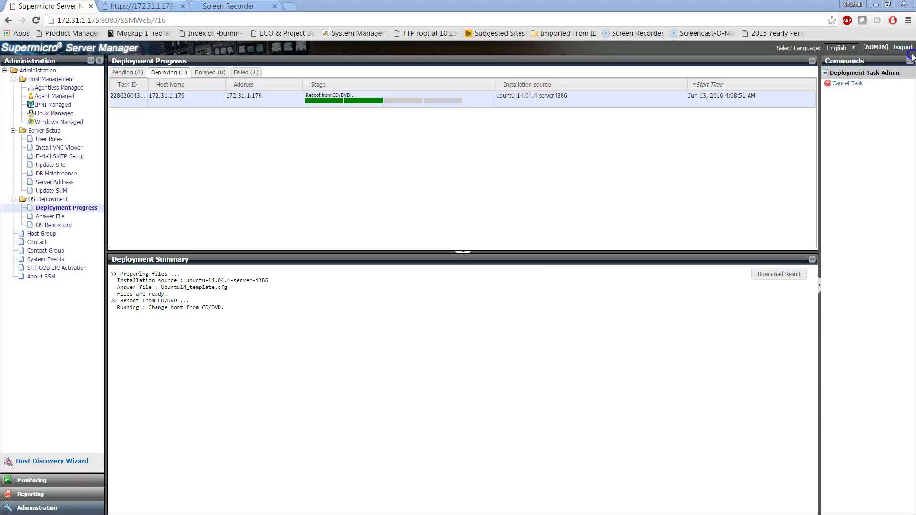
mouse_move(832, 115)
left_mouse_down()
mouse_move(706, 61)
mouse_move(630, 118)
left_mouse_up()
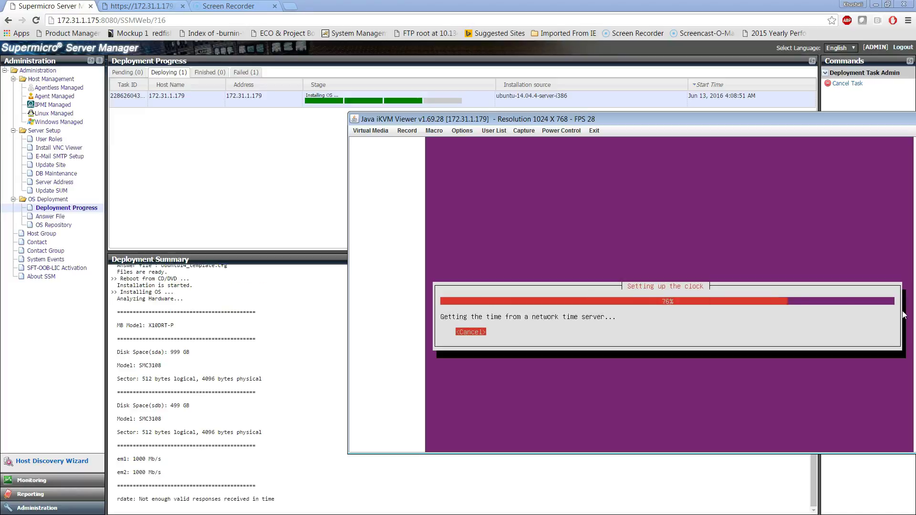
Step: Wait for the install to finish and view the Finished deployment tasks
left_click(242, 275)
left_click(899, 129)
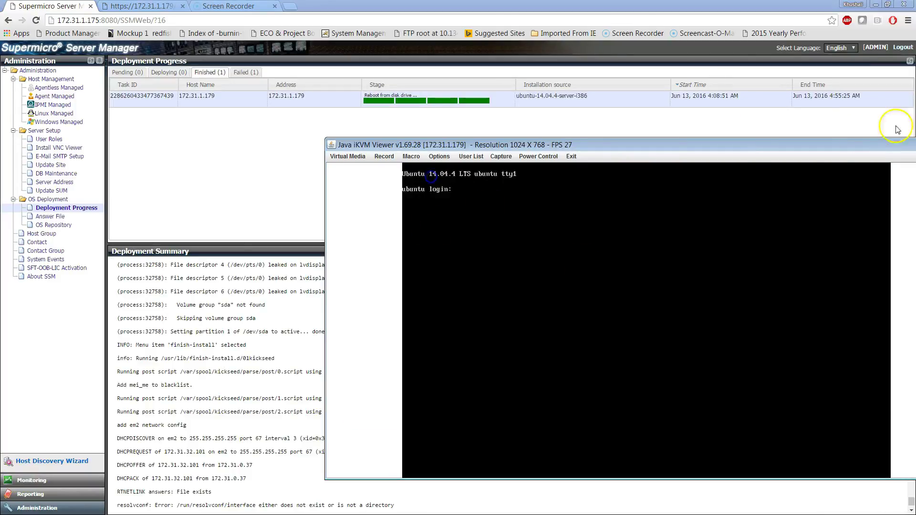
Step: Select the finished 172.31.1.179 task and download its result as an OSDeployment zip
left_click(893, 128)
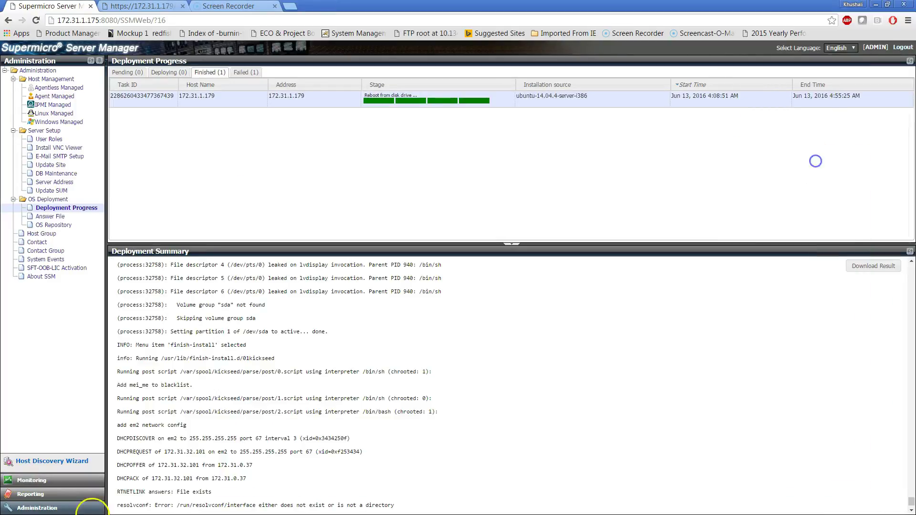
left_click(122, 509)
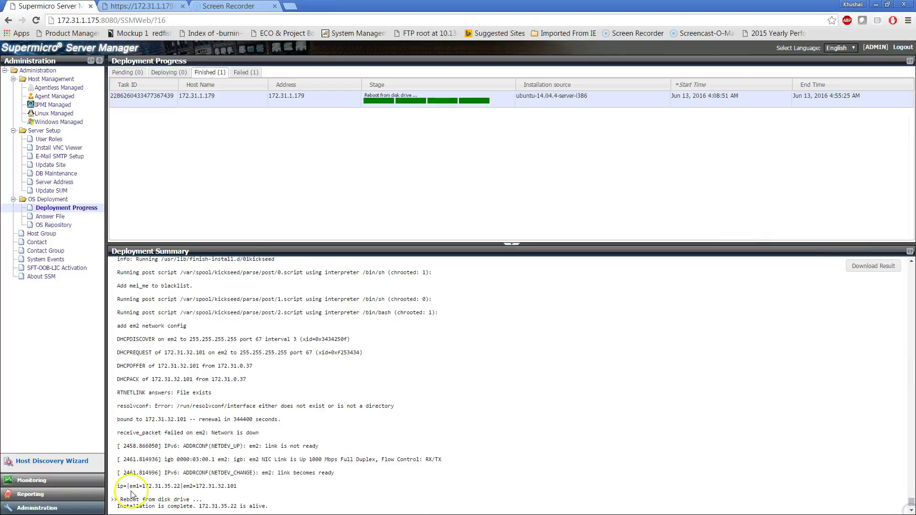
left_click_drag(123, 509, 276, 509)
left_click(459, 438)
left_click(861, 266)
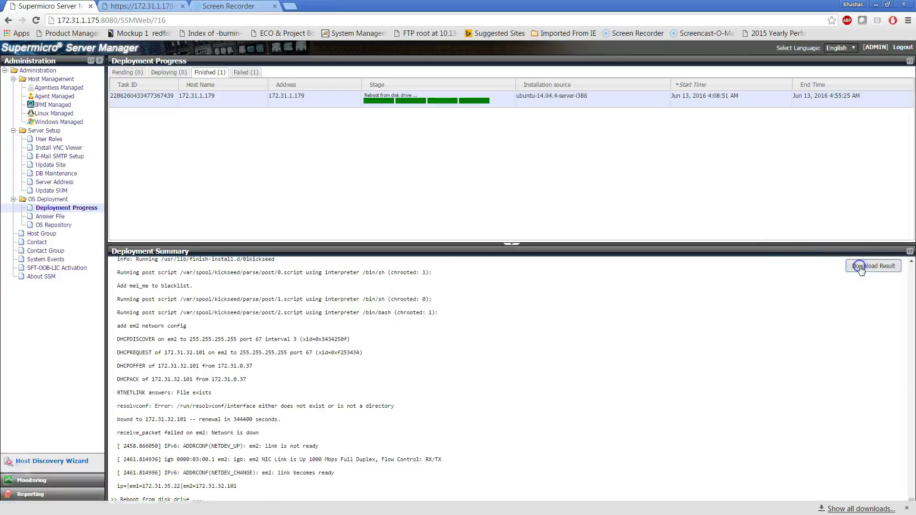
left_click(97, 498)
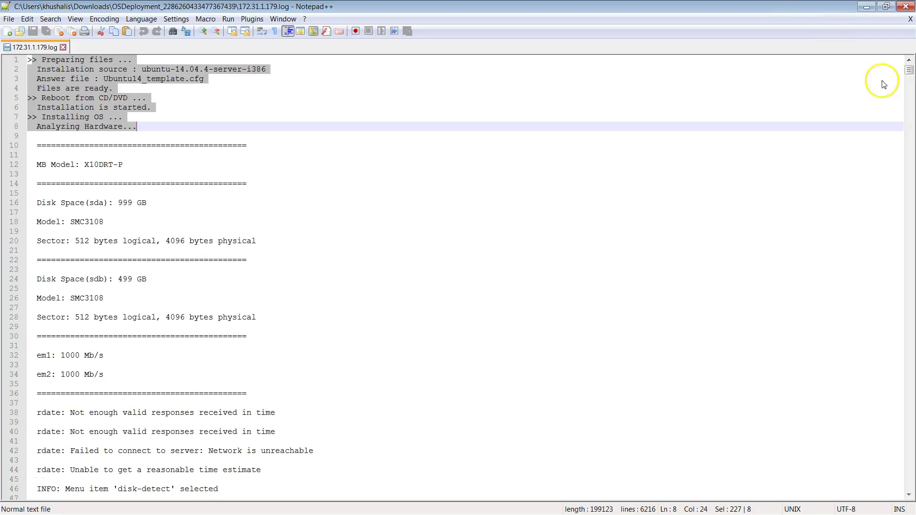
Step: Scroll the 172.31.1.179.log in Notepad++ down to around line 1273
left_click_drag(908, 67, 909, 474)
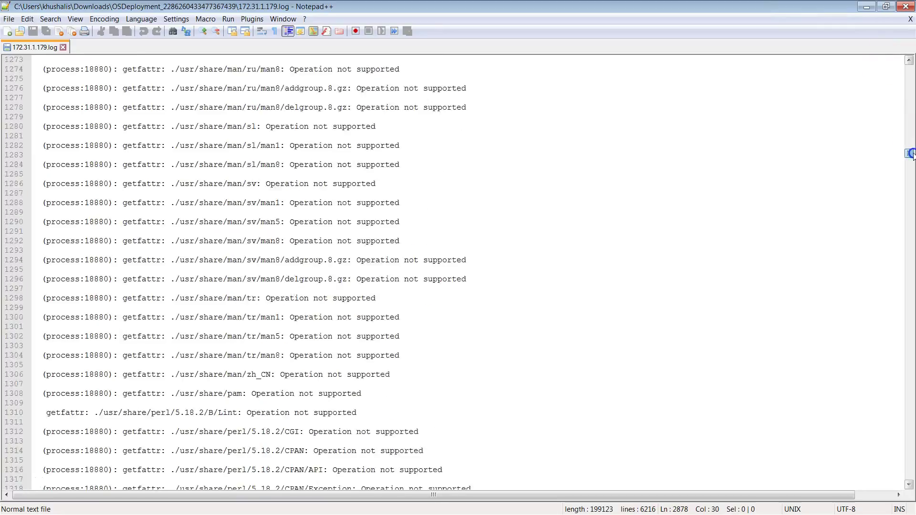